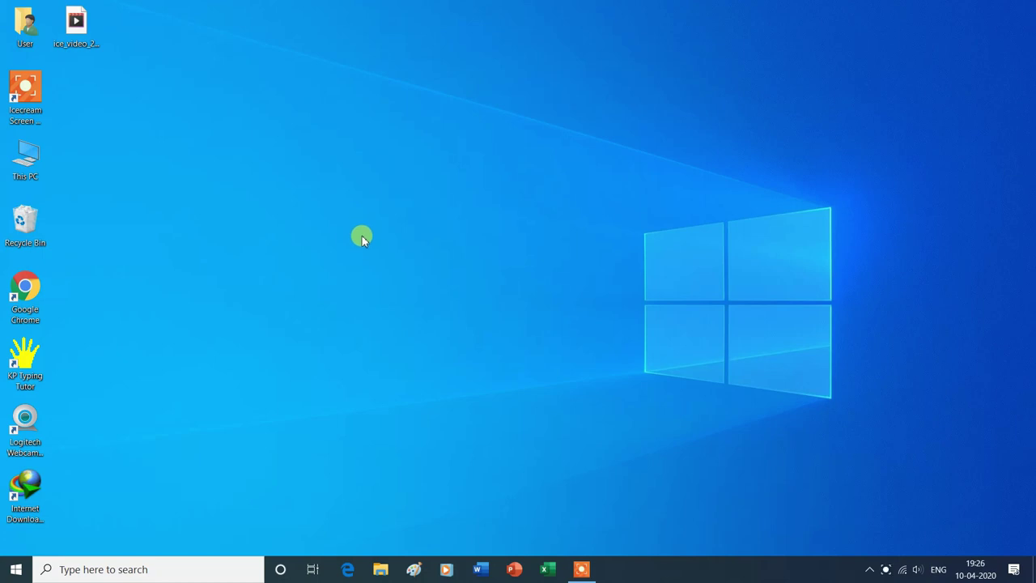
# Step: Browse through This PC to the Documents folder and open the Nitin workbook
pyautogui.doubleClick(30, 162)
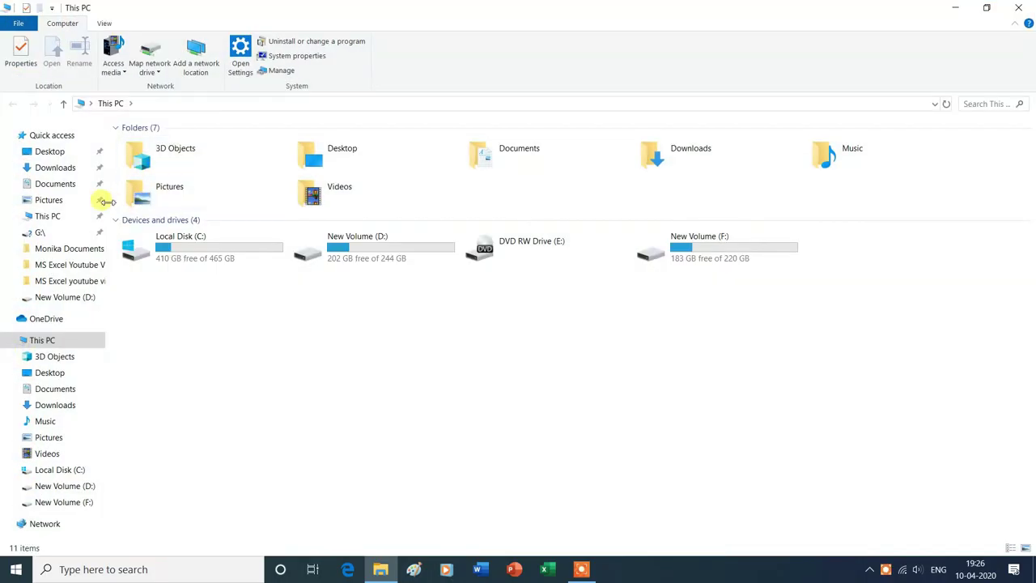
pyautogui.click(73, 185)
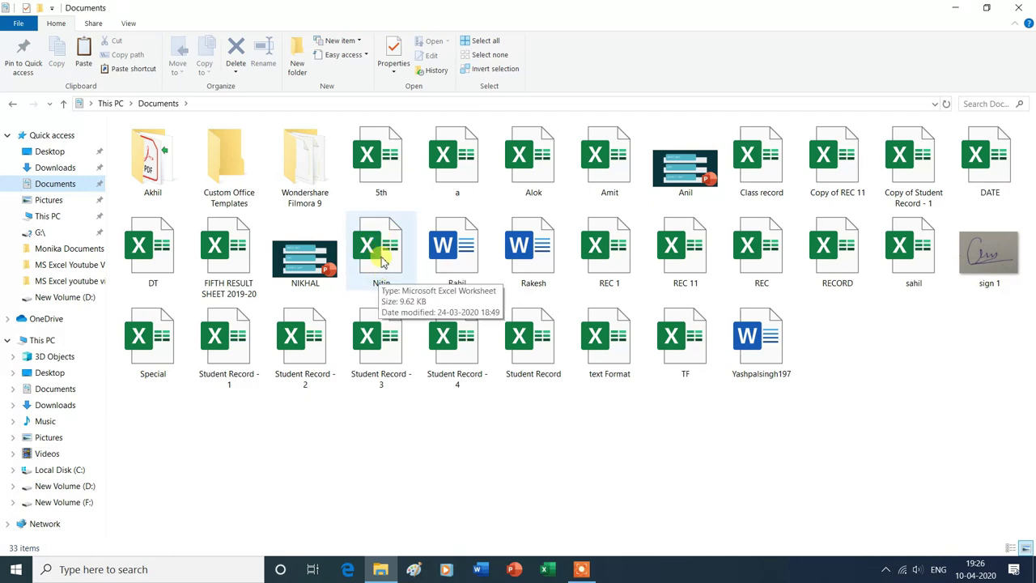
pyautogui.doubleClick(382, 257)
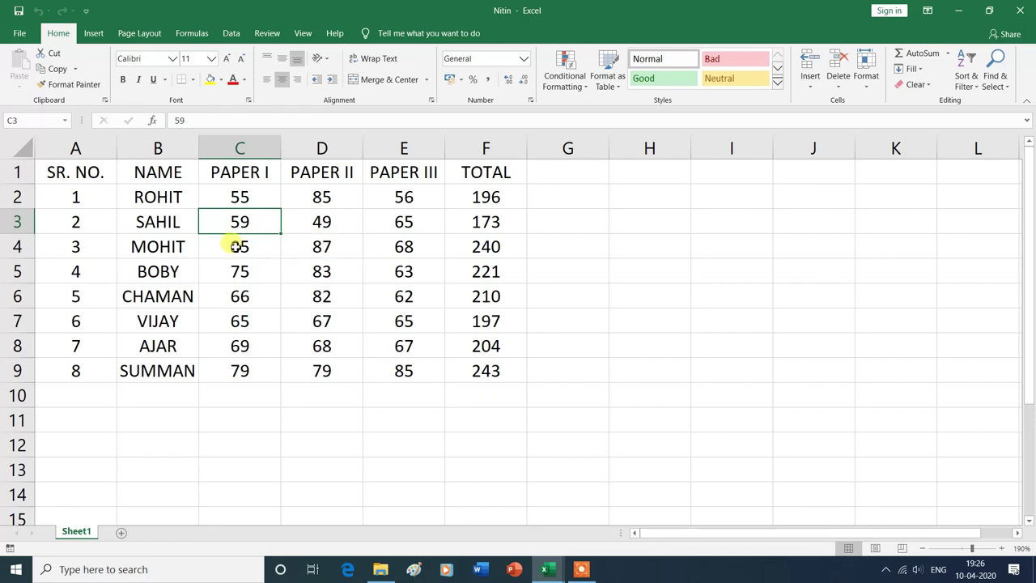
# Step: Bring up the full Save As dialog for the Nitin workbook from the File backstage
pyautogui.click(21, 34)
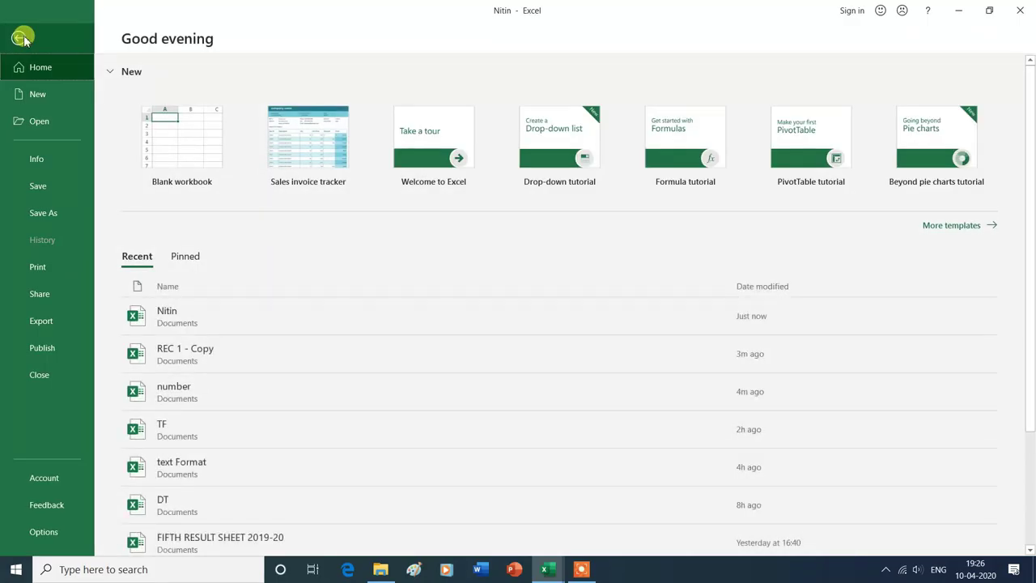
pyautogui.click(41, 214)
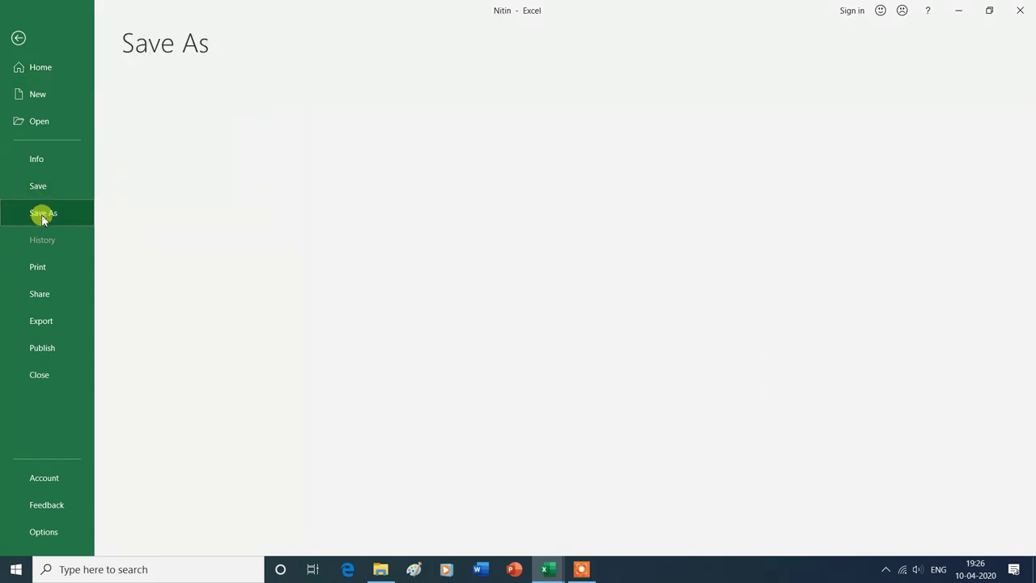
pyautogui.click(172, 200)
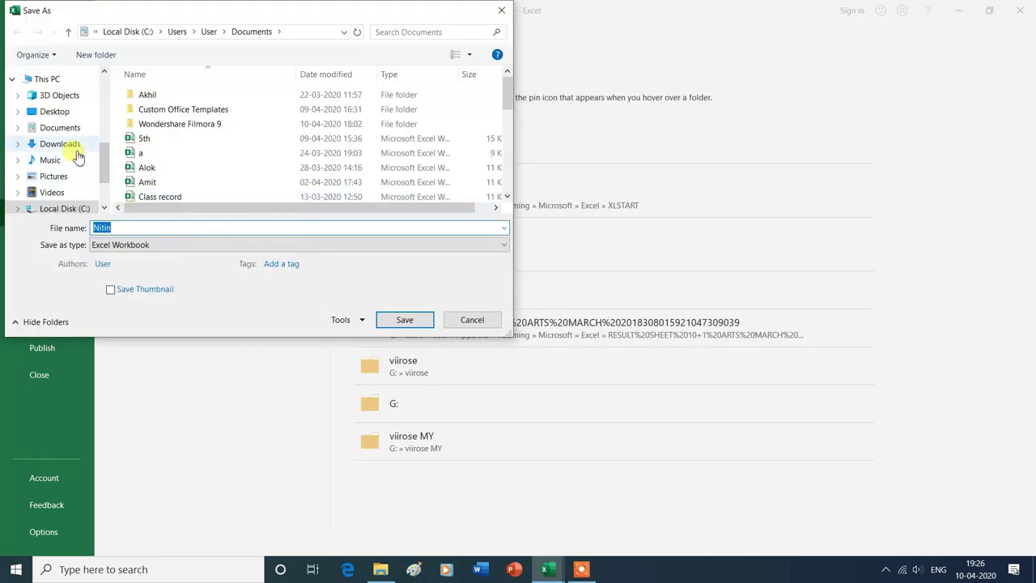
# Step: Save the sheet to the Desktop as PDF 'Nitin 1', then close Acrobat and File Explorer
pyautogui.click(65, 117)
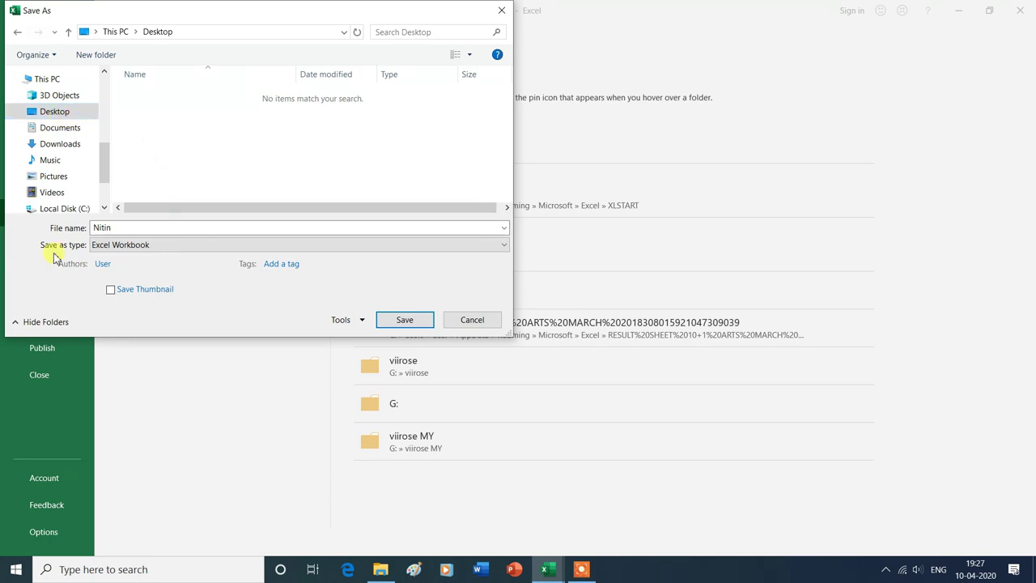
pyautogui.click(156, 248)
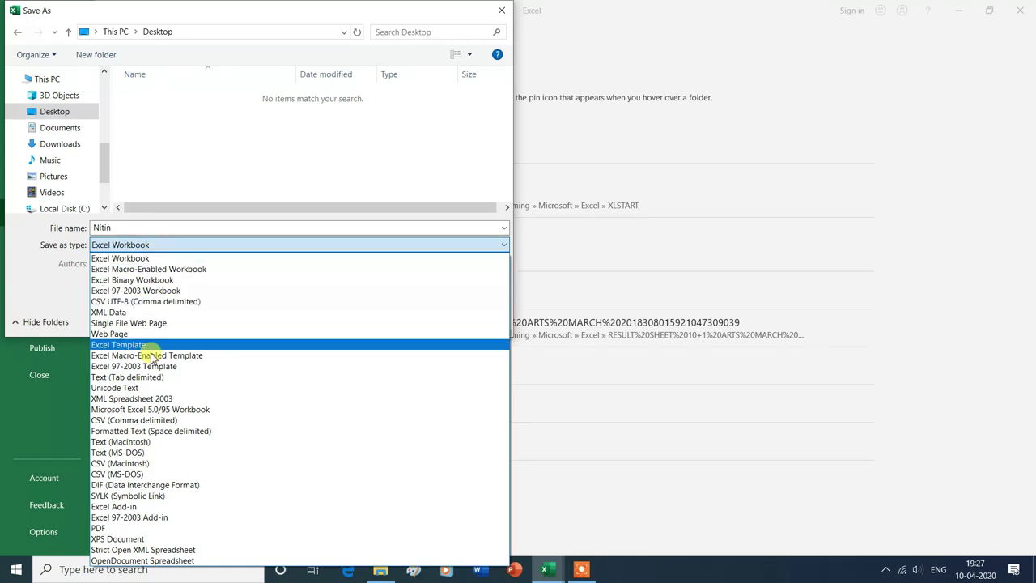
pyautogui.click(125, 527)
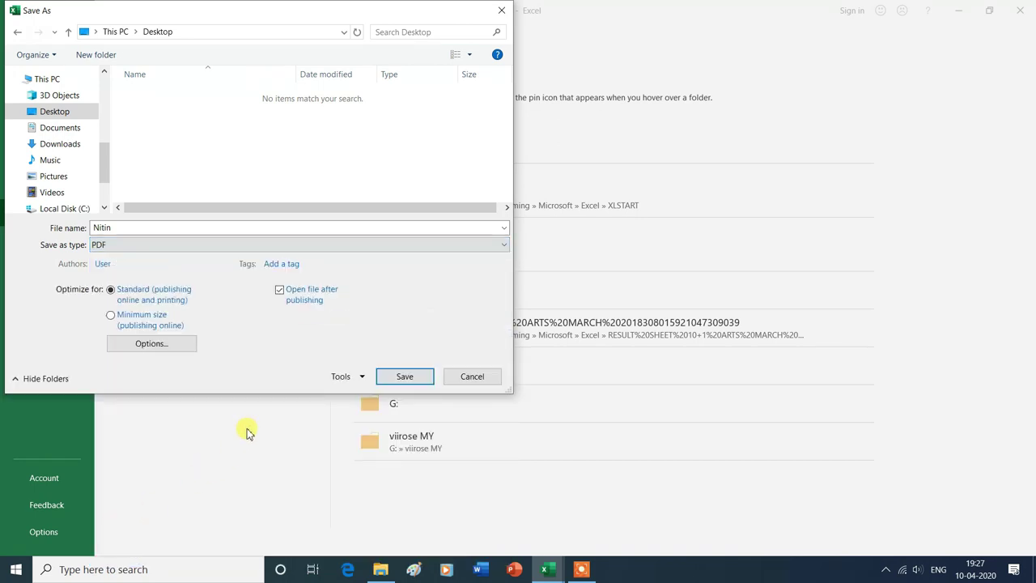
pyautogui.click(122, 229)
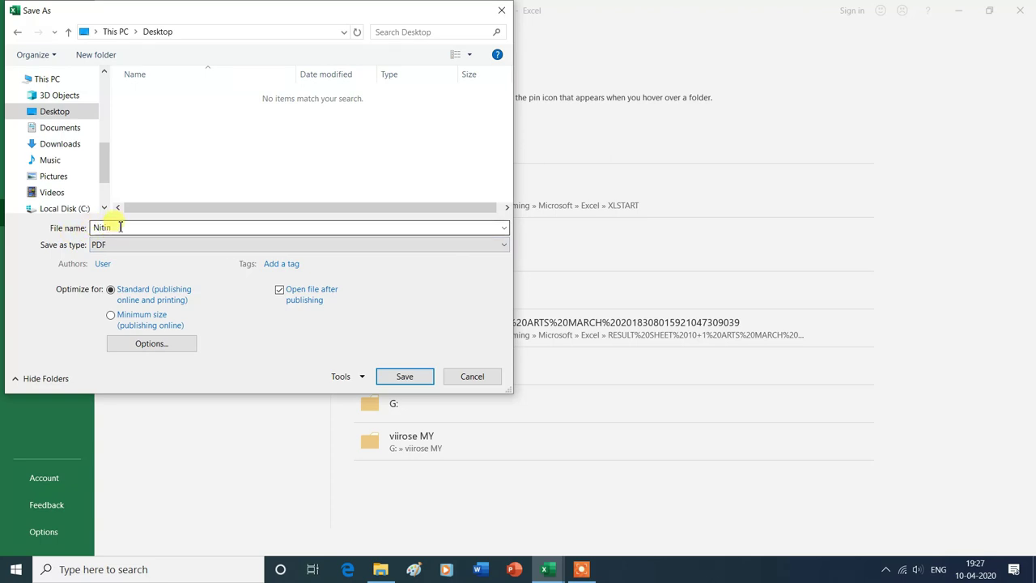
pyautogui.doubleClick(122, 228)
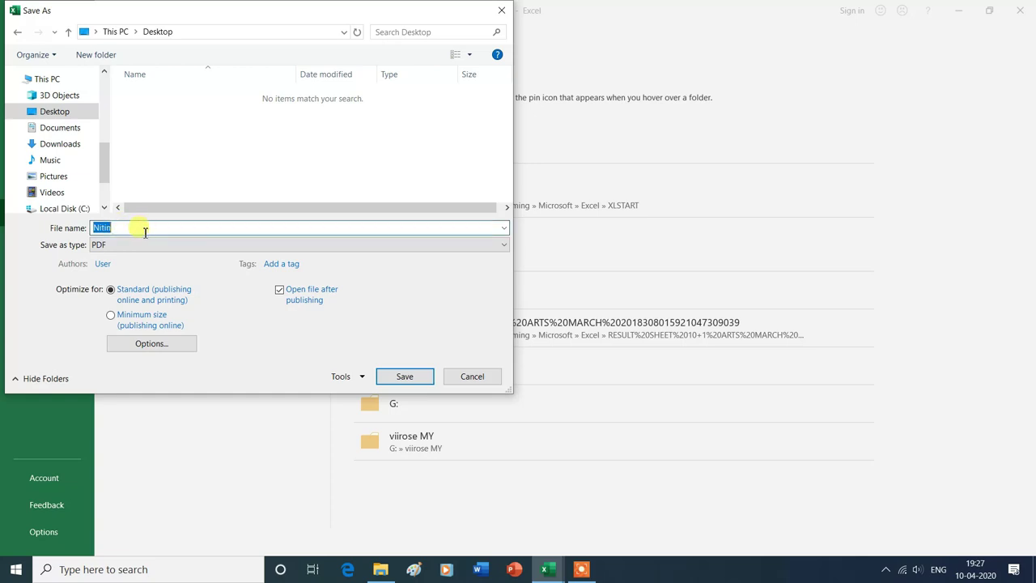
pyautogui.click(160, 231)
pyautogui.write('1')
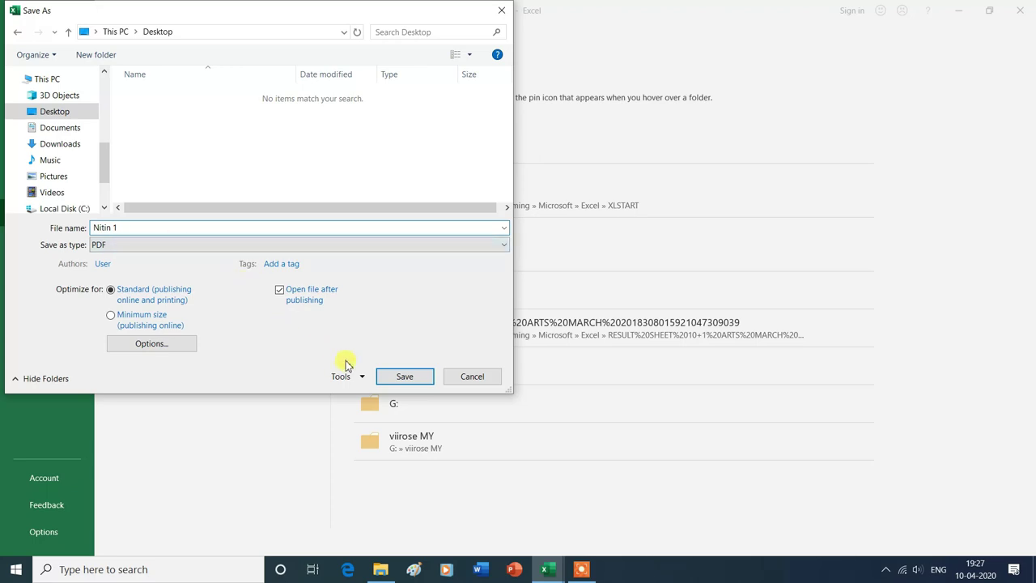
pyautogui.click(405, 377)
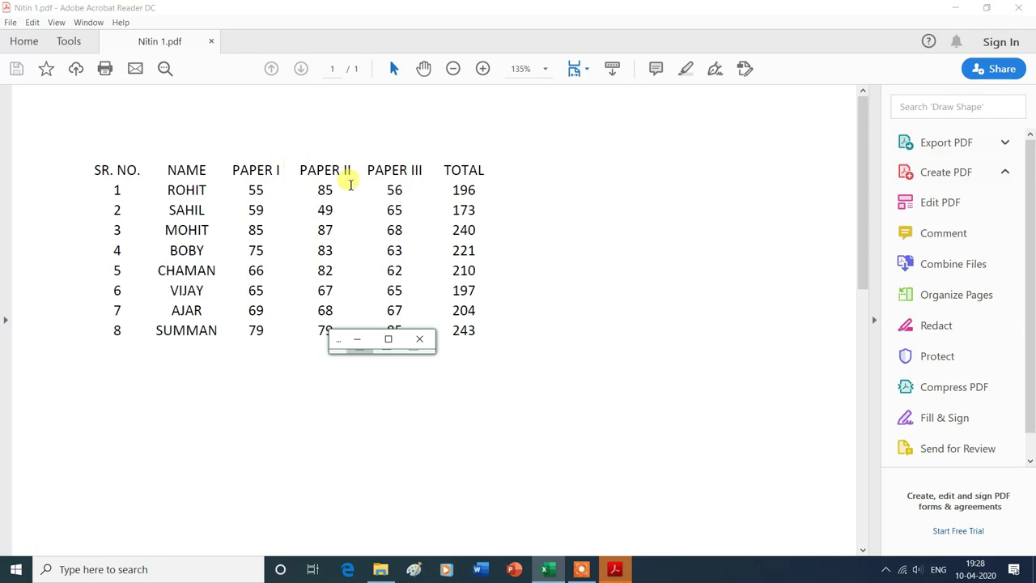
pyautogui.click(1018, 8)
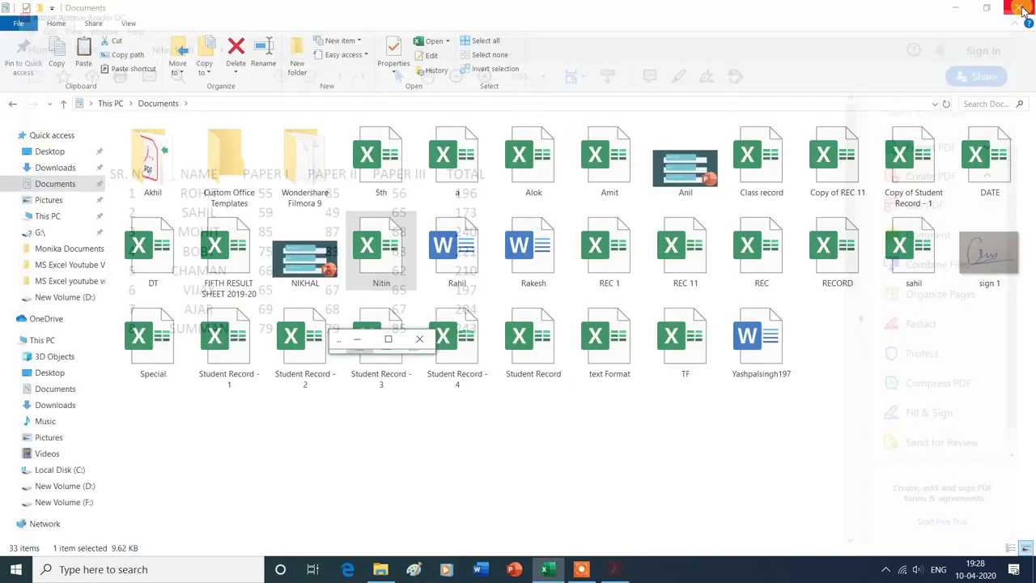
pyautogui.click(1020, 8)
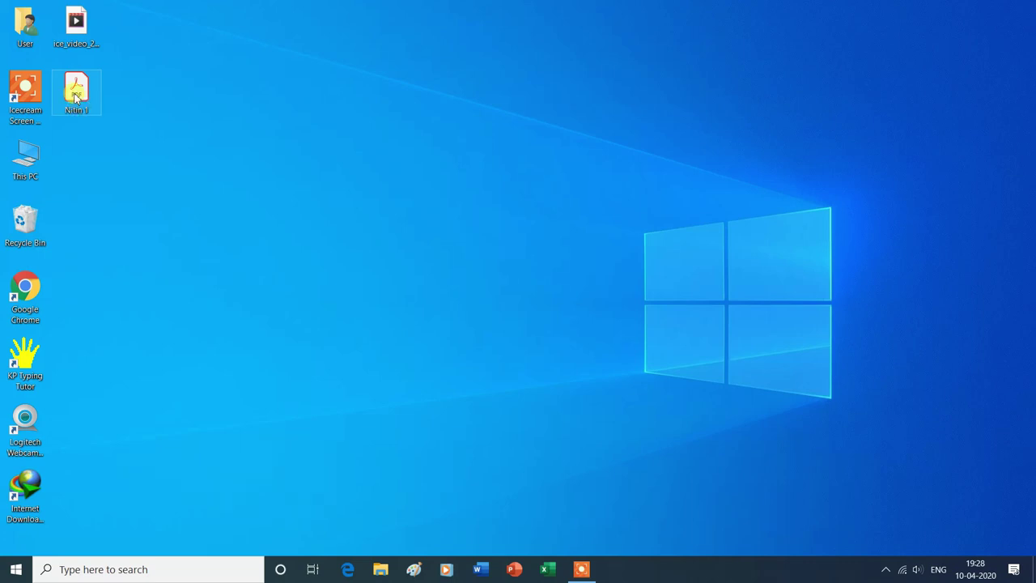
# Step: Select the new Nitin 1 PDF on the desktop, then browse to Documents via This PC
pyautogui.moveTo(91, 94)
pyautogui.mouseDown()
pyautogui.moveTo(81, 91)
pyautogui.moveTo(89, 94)
pyautogui.mouseUp()
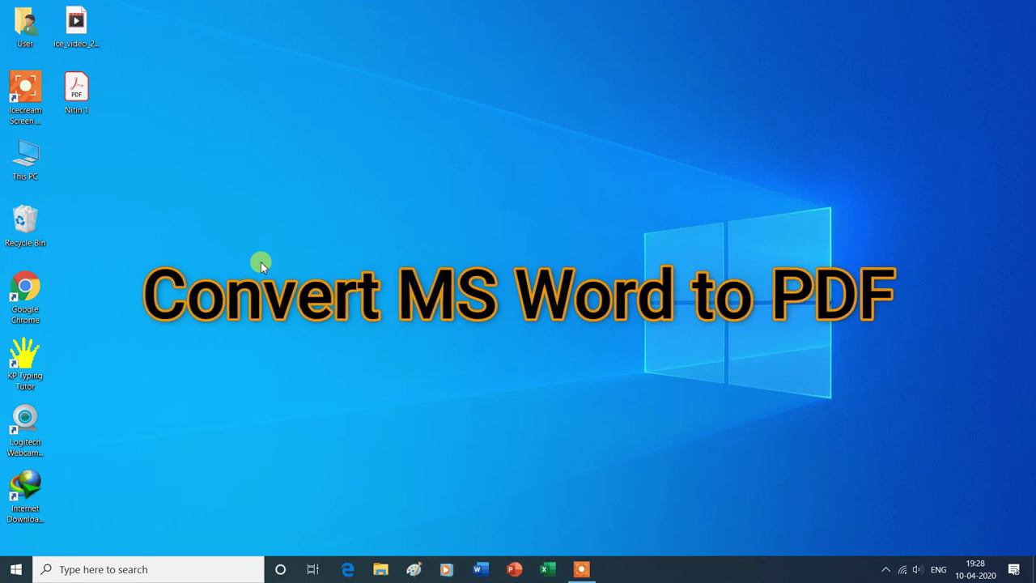
pyautogui.doubleClick(39, 160)
pyautogui.click(75, 184)
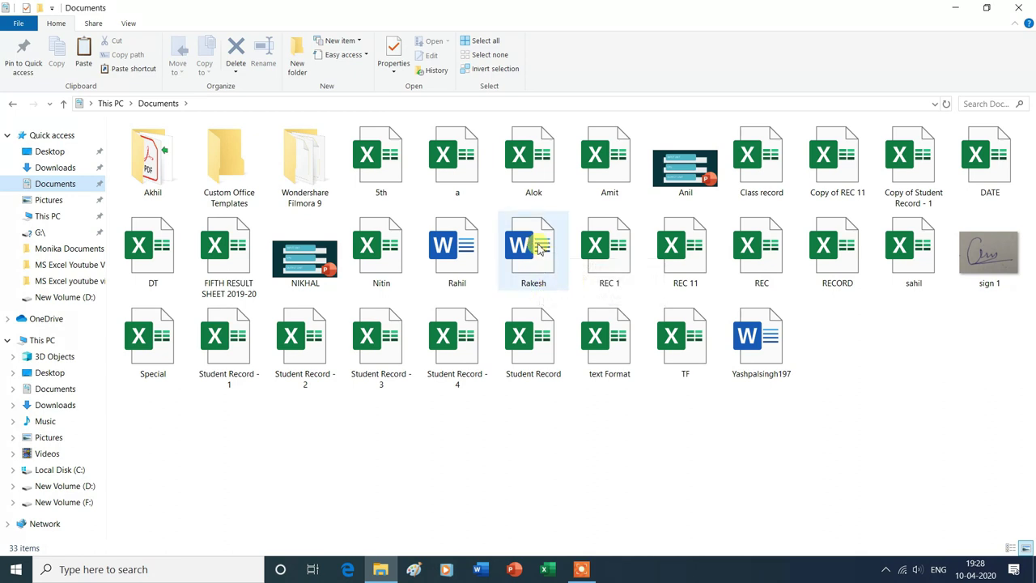
# Step: Open the Rakesh document in Word and start a Save As targeting the Desktop
pyautogui.doubleClick(538, 259)
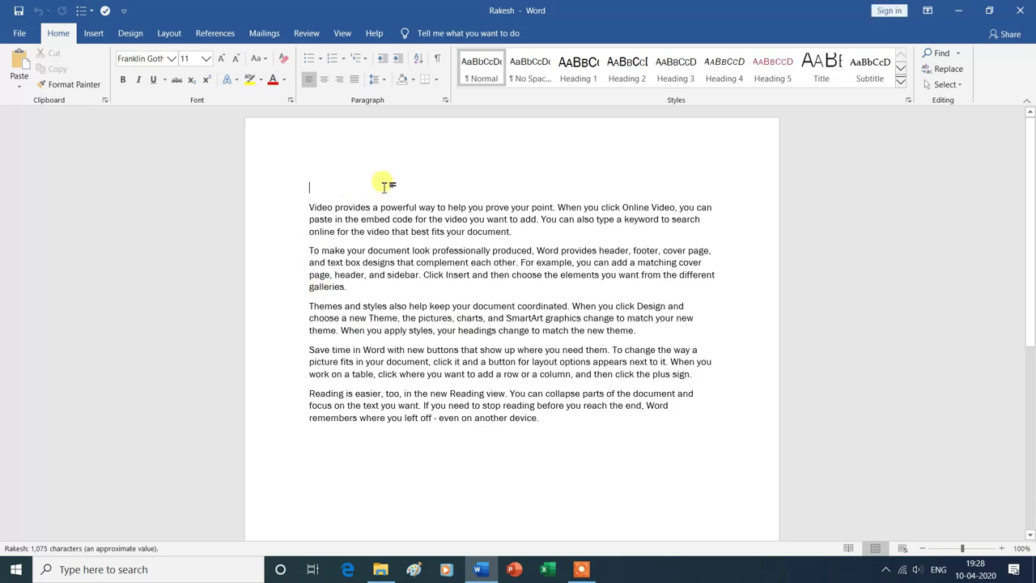
pyautogui.click(23, 37)
pyautogui.click(36, 212)
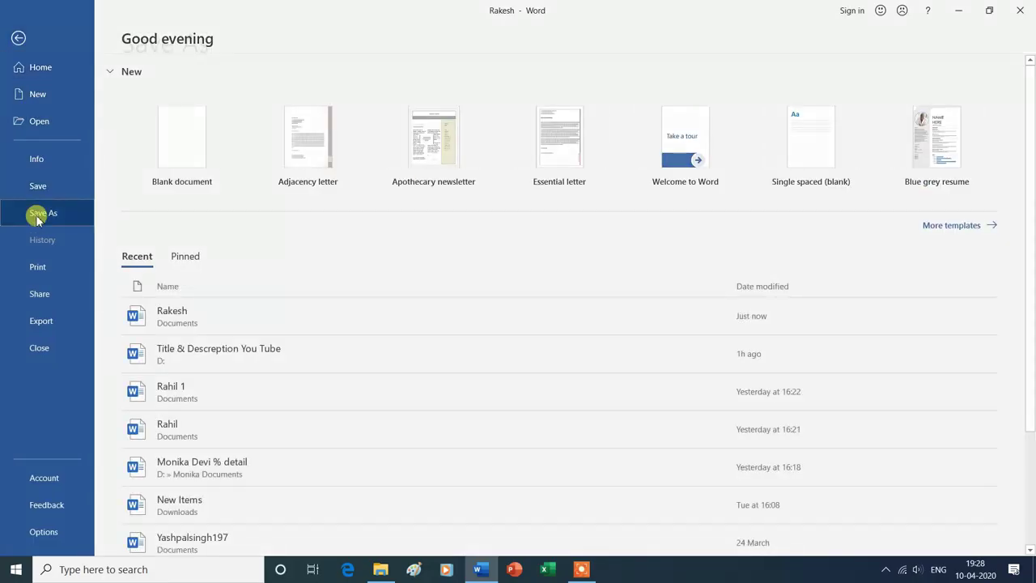
pyautogui.click(180, 205)
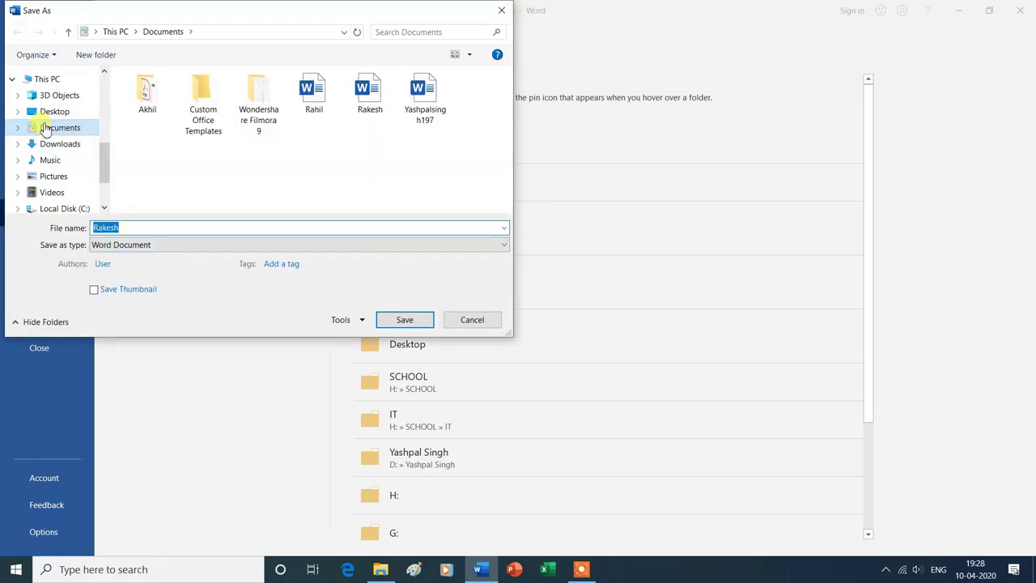
pyautogui.click(49, 111)
# Step: Rename the file to 'Rakesh 1', set the type to PDF, and save it
pyautogui.click(139, 229)
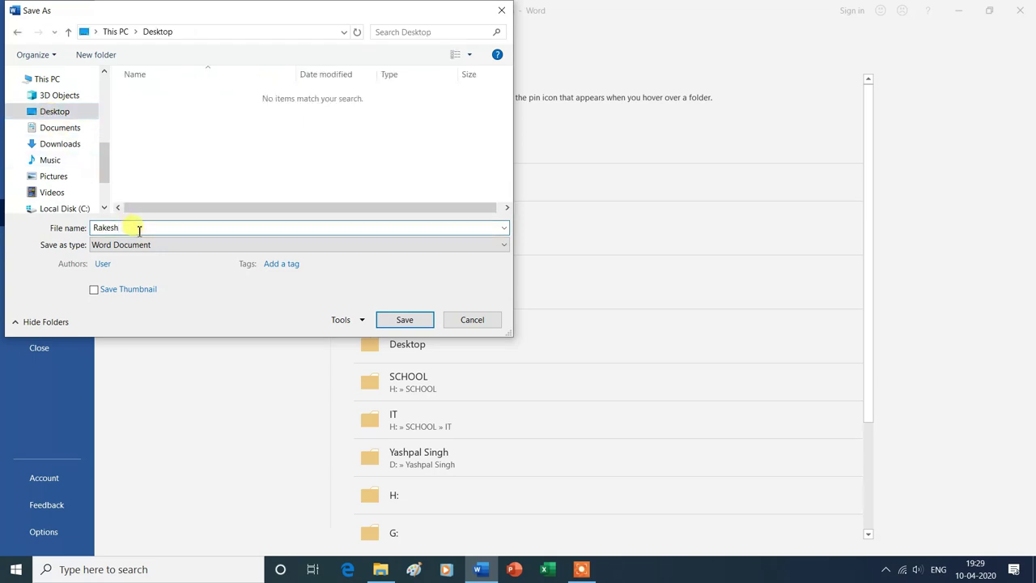
pyautogui.write('1')
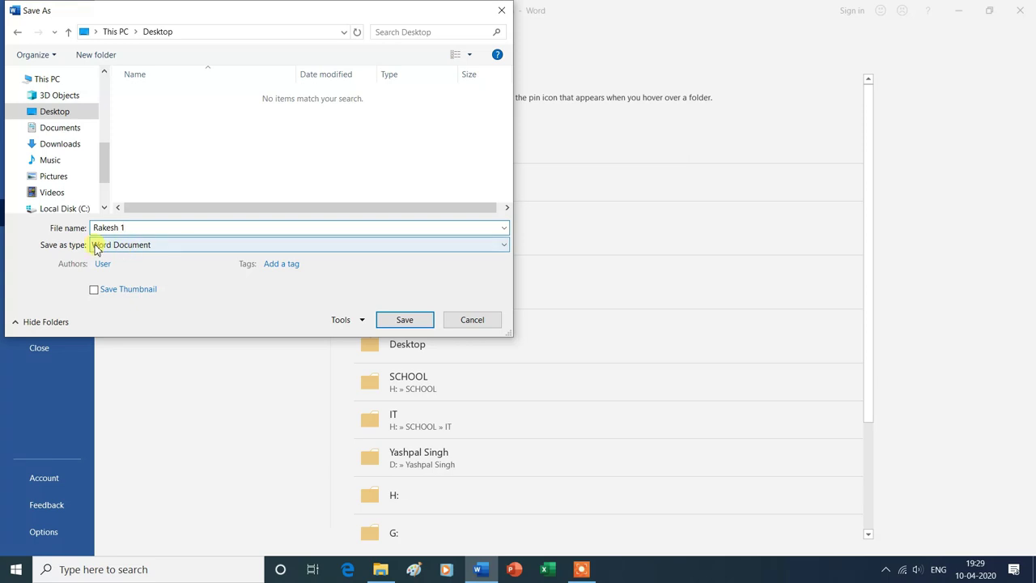
pyautogui.click(139, 251)
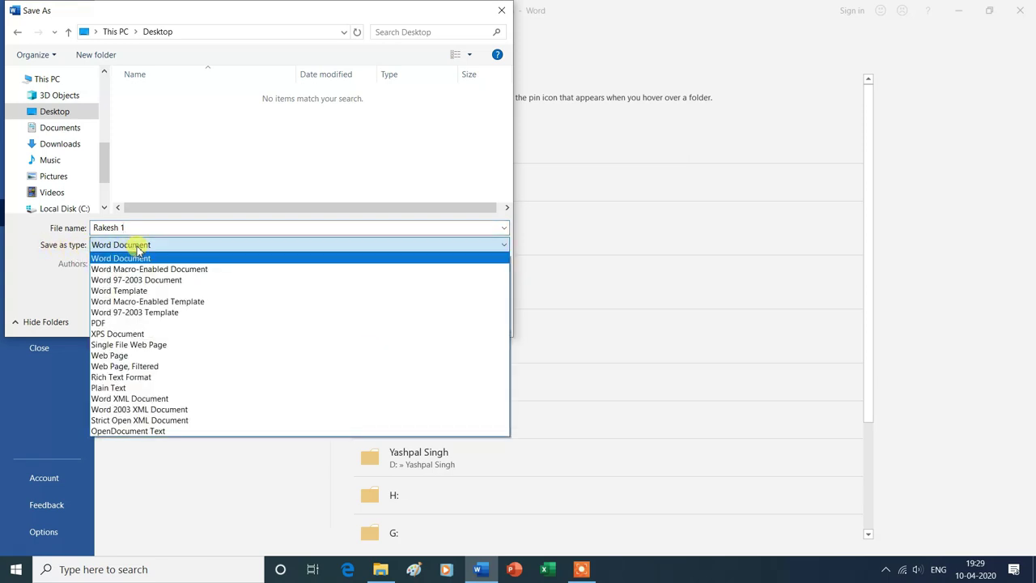
pyautogui.click(114, 324)
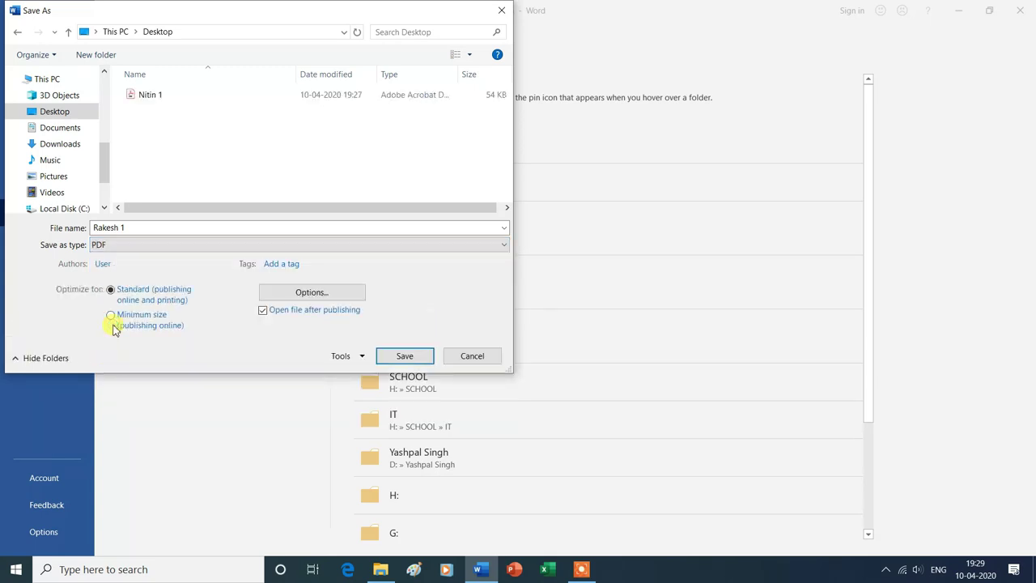
pyautogui.click(405, 355)
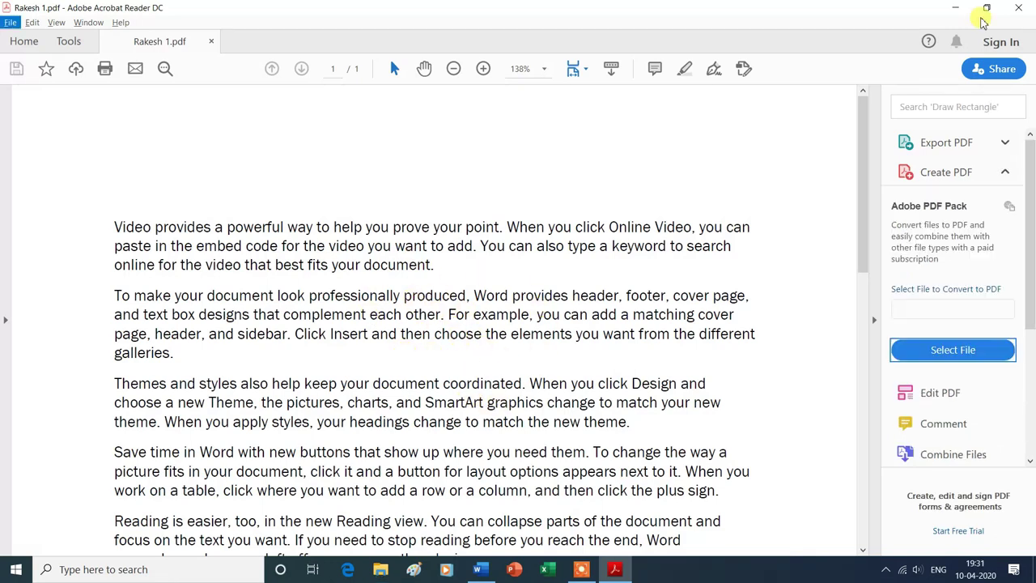
# Step: Close the Rakesh 1 PDF in Acrobat Reader and then the Word window
pyautogui.click(1019, 9)
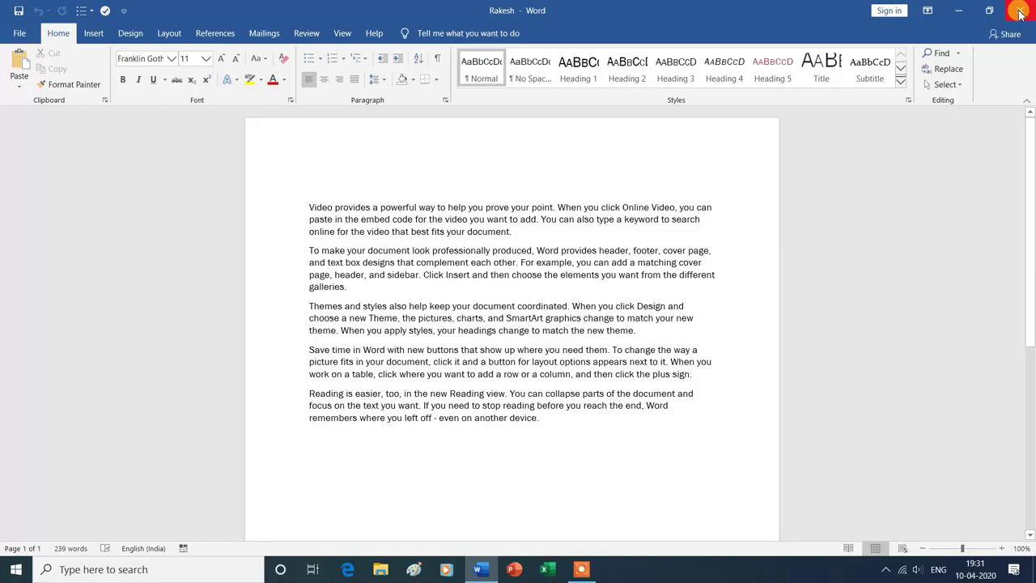
pyautogui.click(1019, 10)
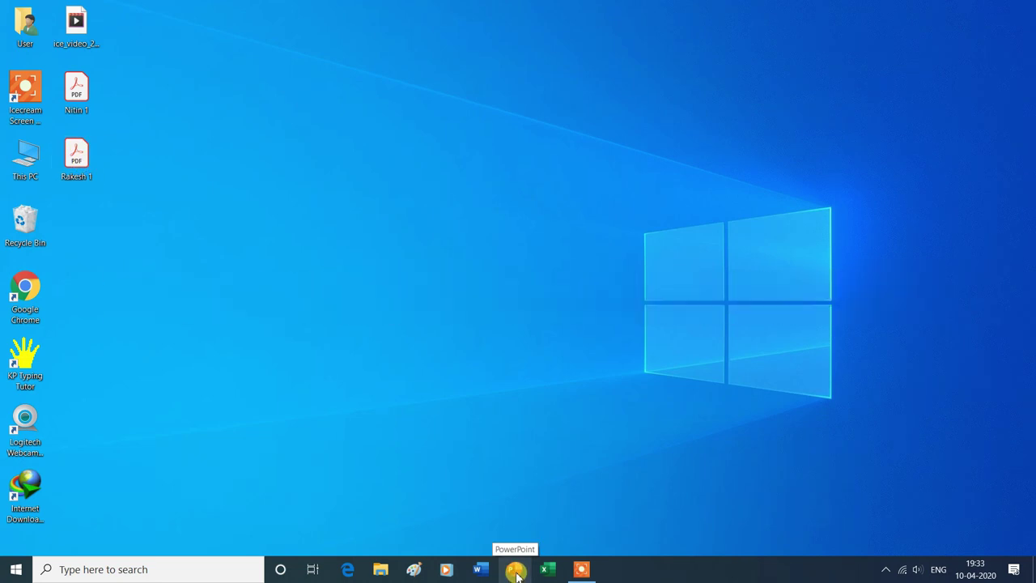
# Step: Launch PowerPoint, open the recent Anil presentation, and go to its Save As page
pyautogui.click(517, 573)
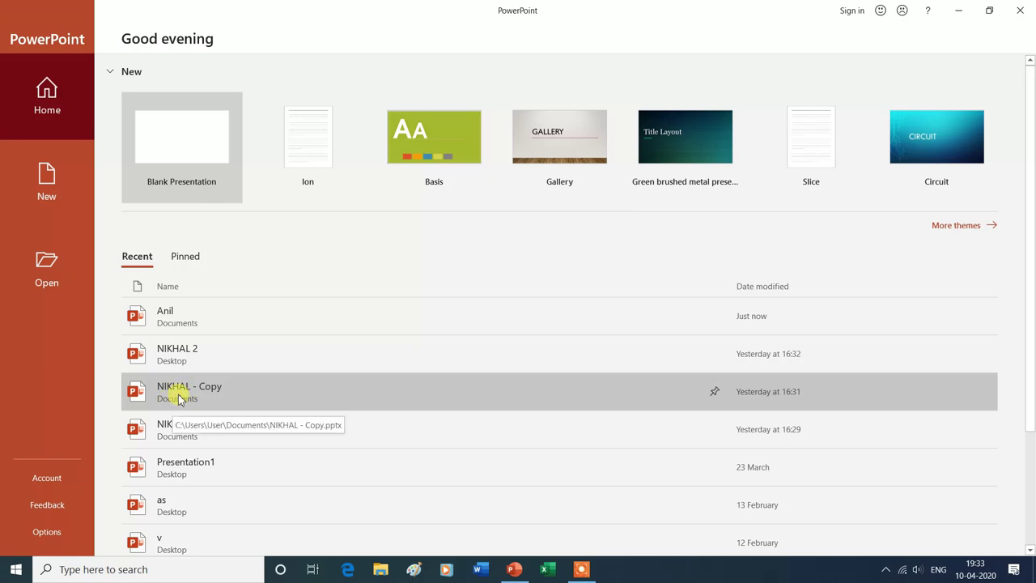
pyautogui.click(170, 317)
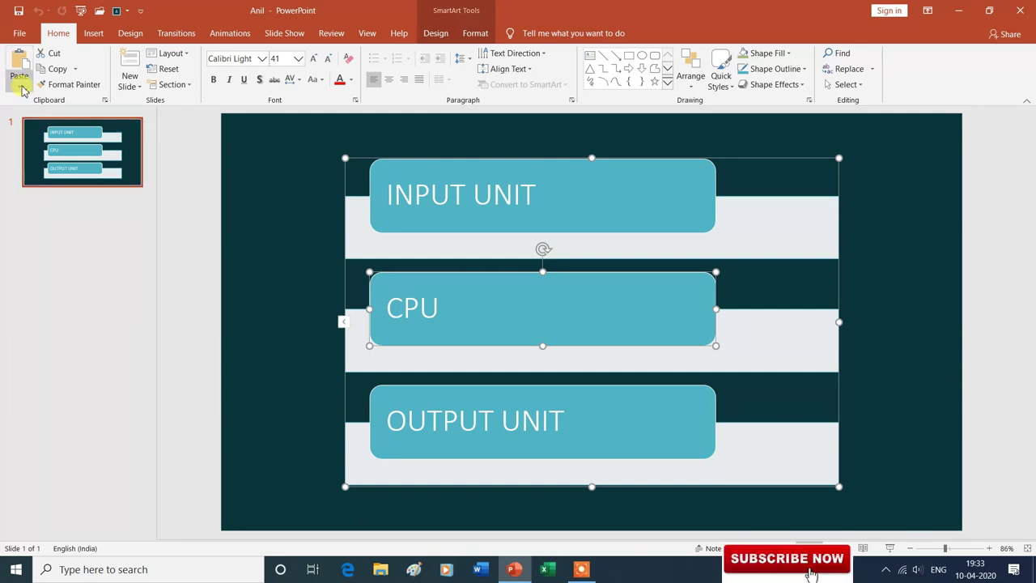
pyautogui.click(20, 33)
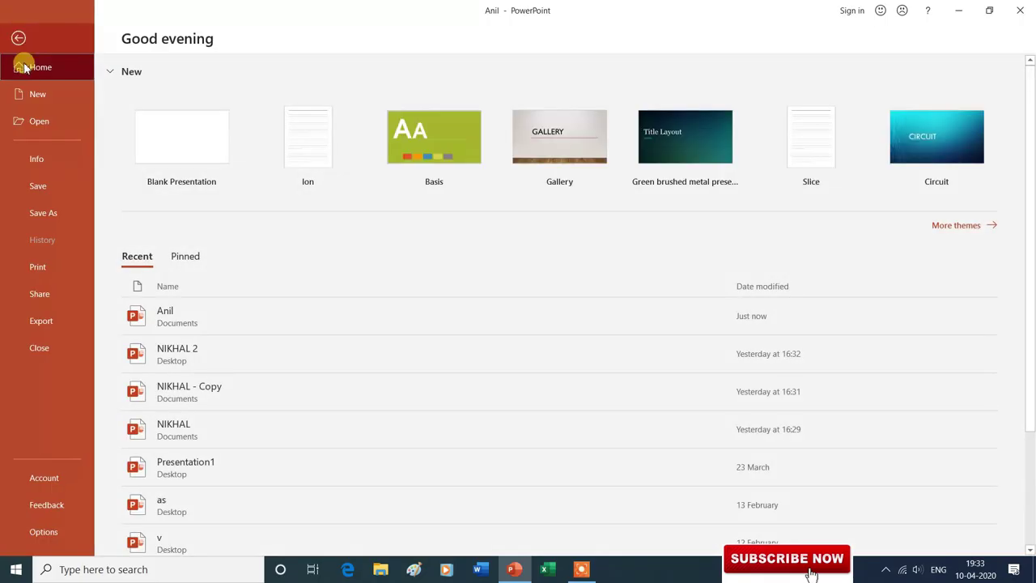
pyautogui.click(35, 215)
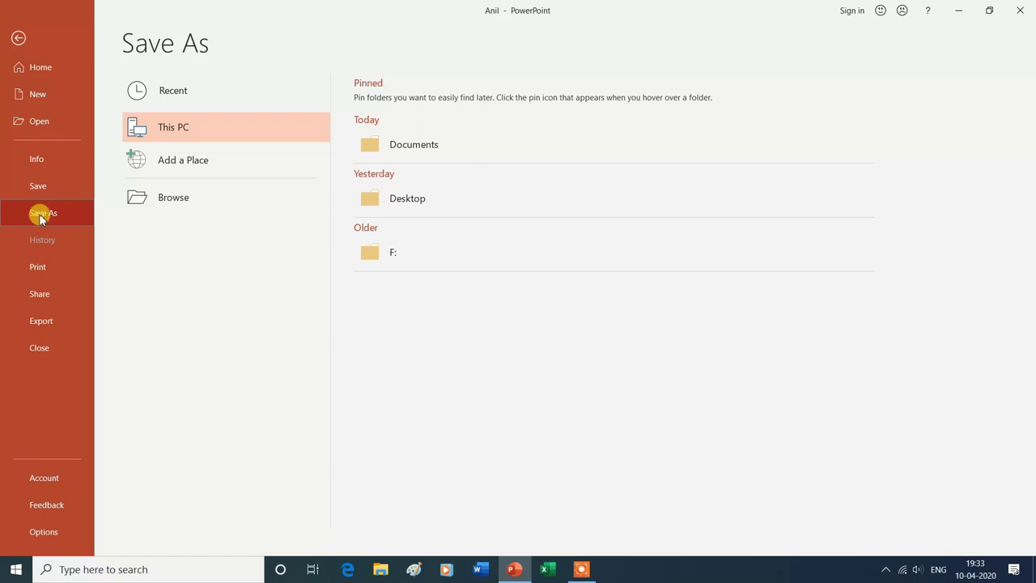
# Step: Save the Anil presentation to the Desktop as PDF with the name 'Anil 1'
pyautogui.click(165, 200)
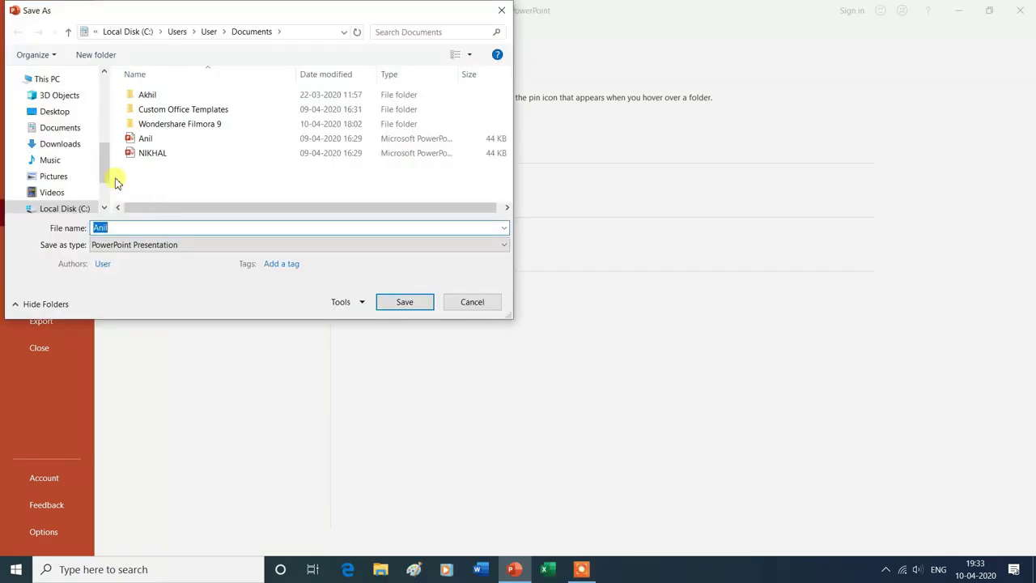
pyautogui.click(55, 113)
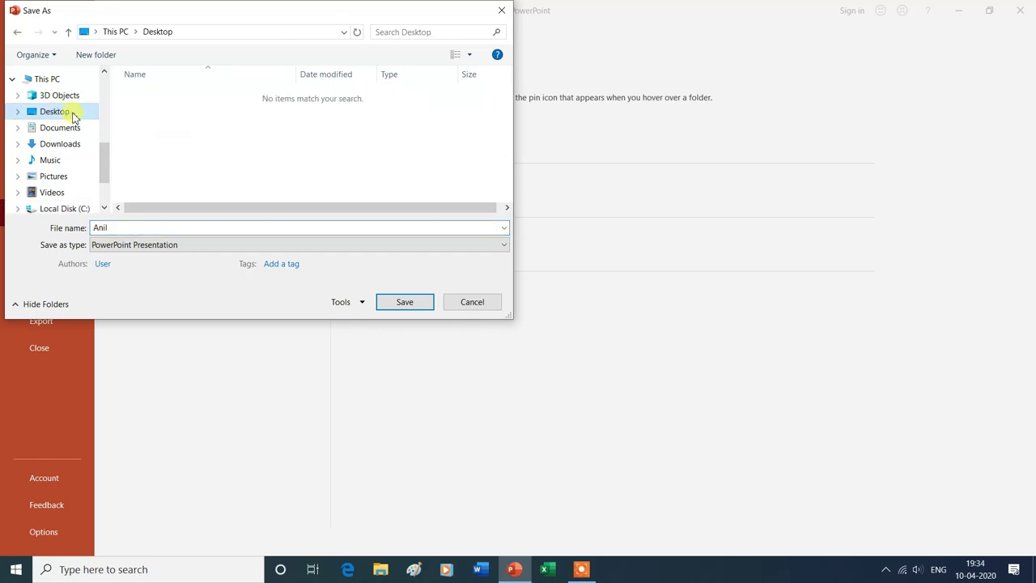
pyautogui.write('il 1')
pyautogui.click(114, 227)
pyautogui.doubleClick(114, 227)
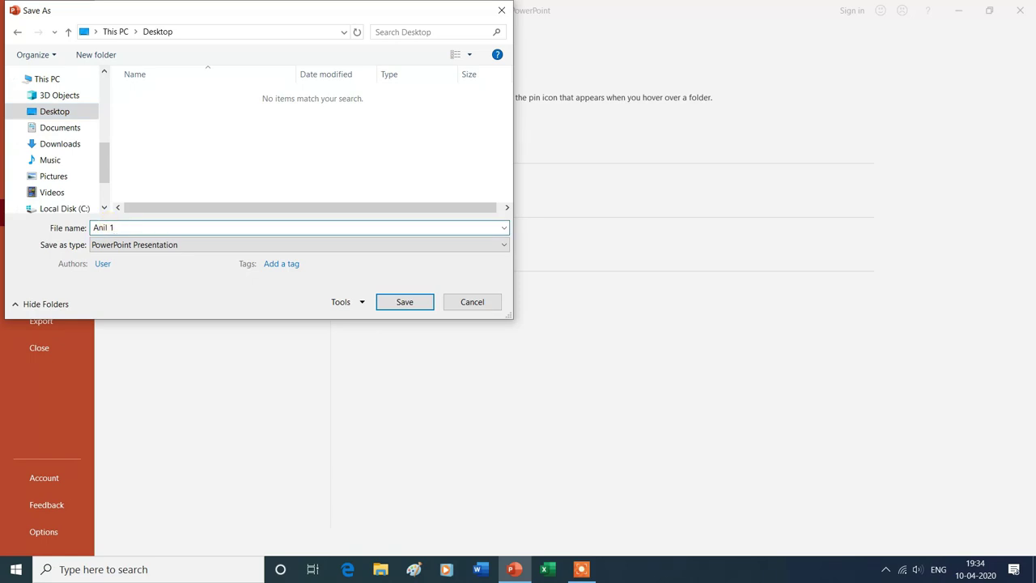
pyautogui.click(128, 245)
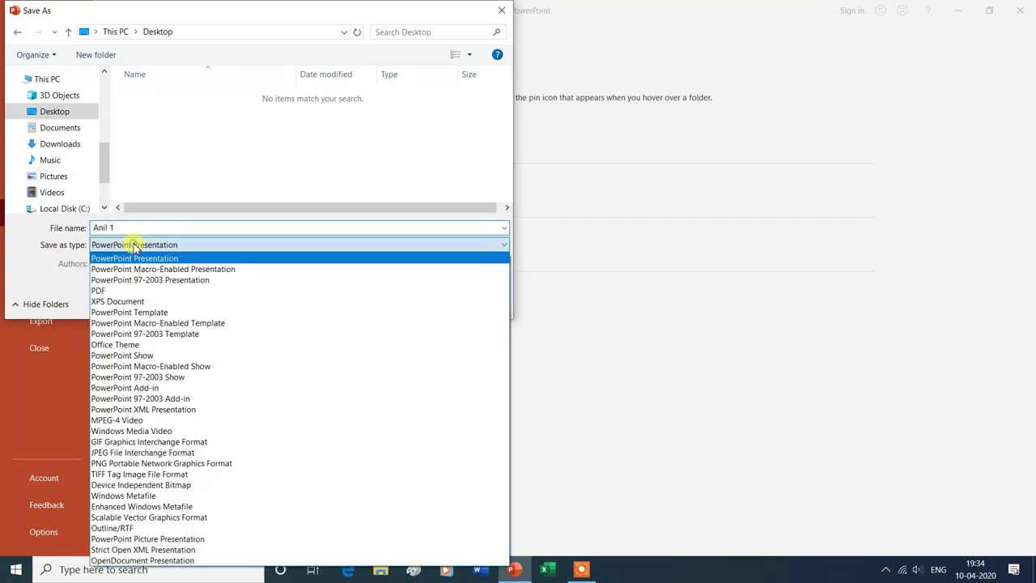
pyautogui.click(111, 291)
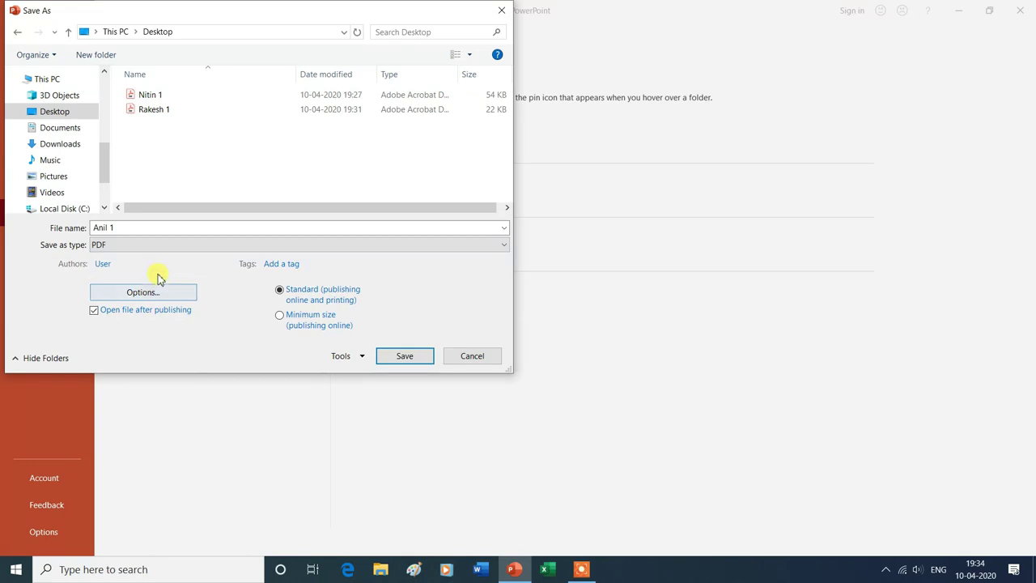
pyautogui.click(405, 357)
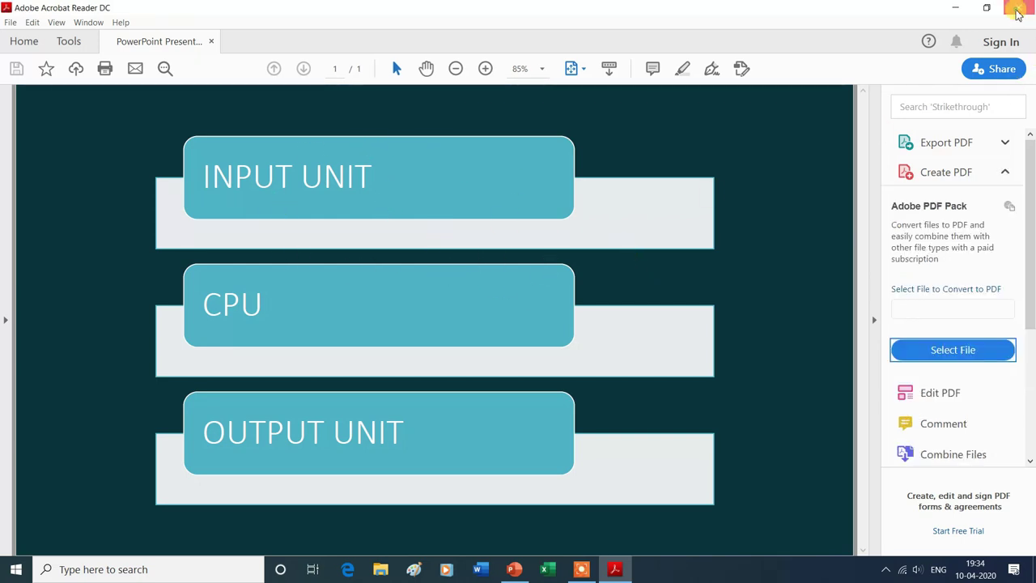
# Step: Close the Anil 1 PDF in Acrobat Reader and then PowerPoint
pyautogui.click(1018, 11)
pyautogui.click(1022, 11)
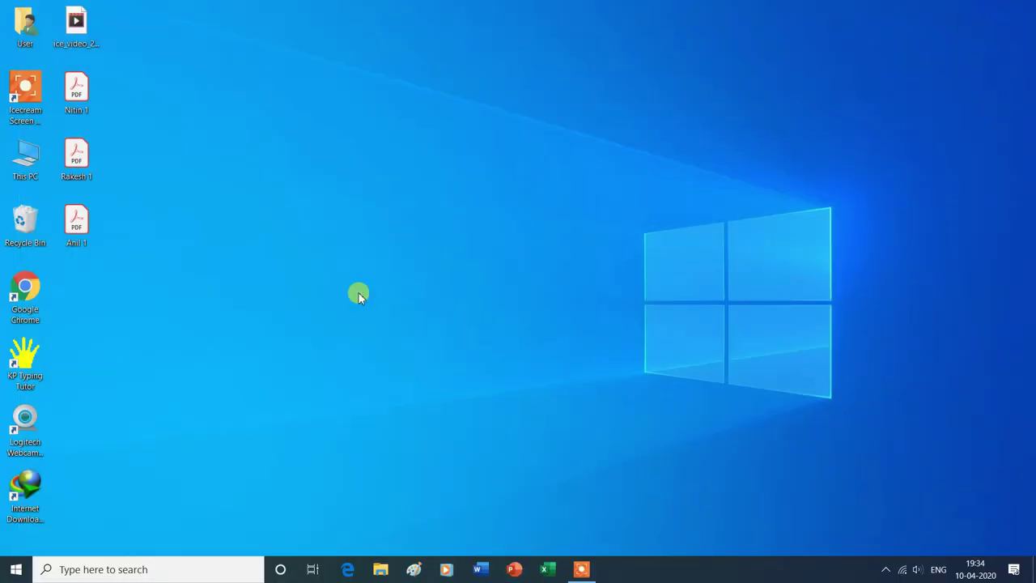